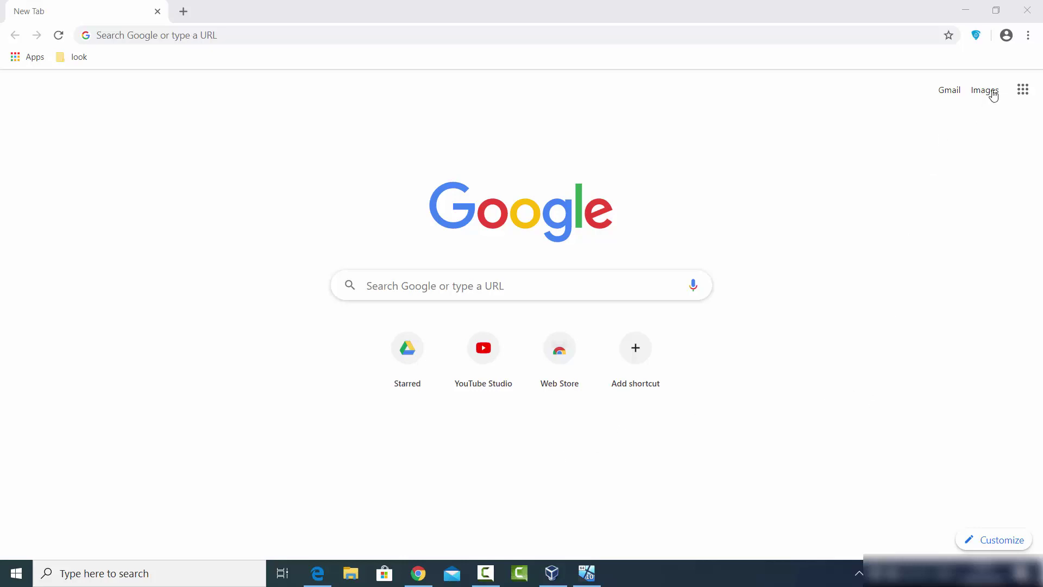
Open Chrome's three-dot main menu from the New Tab page
{"action": "left_click", "coordinate": [1027, 37]}
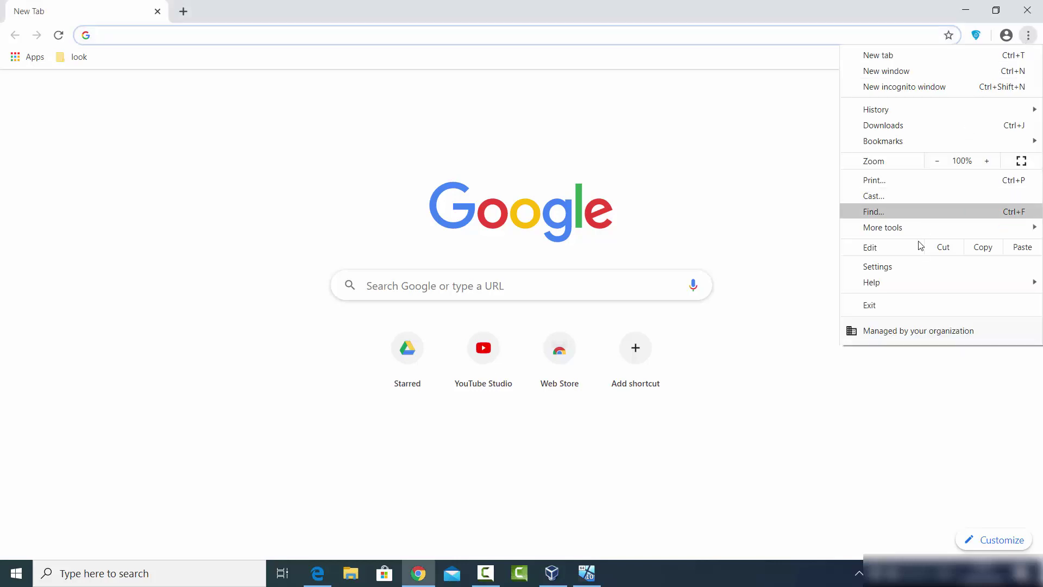
Go to Settings and open Site Settings under Privacy and security
{"action": "left_click", "coordinate": [879, 267]}
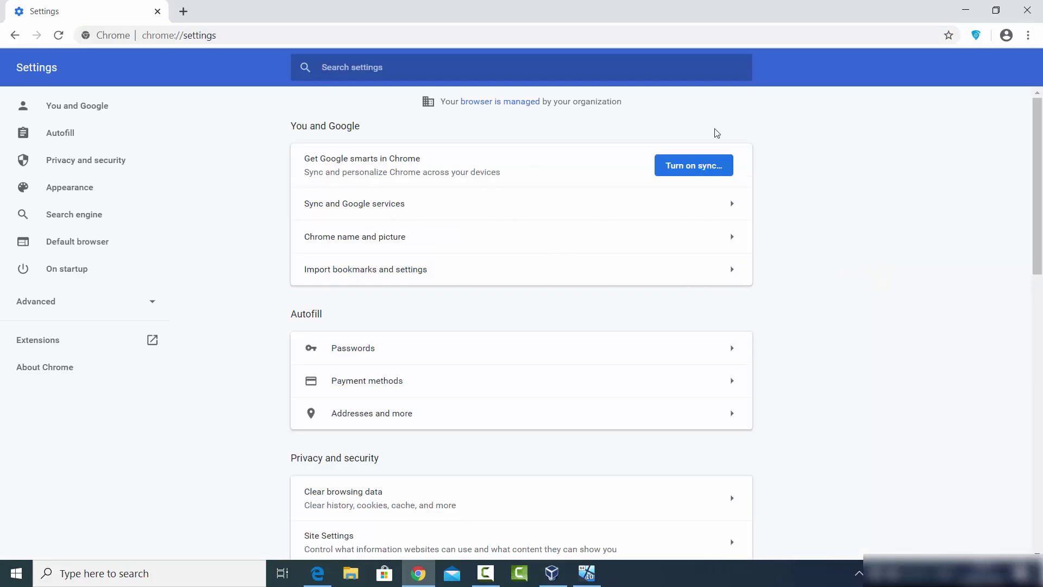
{"action": "scroll", "coordinate": [580, 252], "scroll_direction": "down", "scroll_amount": 5}
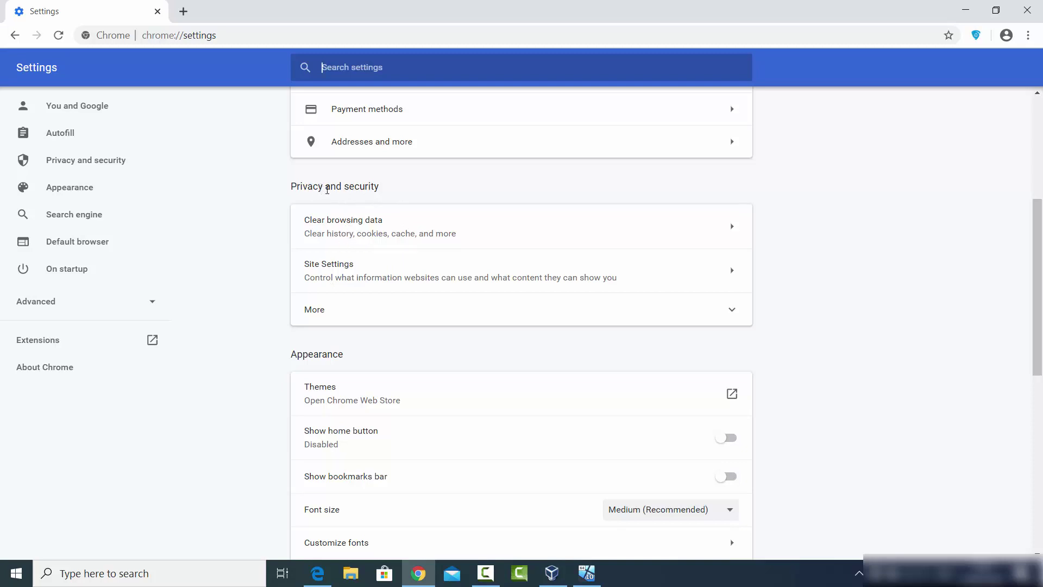
{"action": "left_click", "coordinate": [342, 270]}
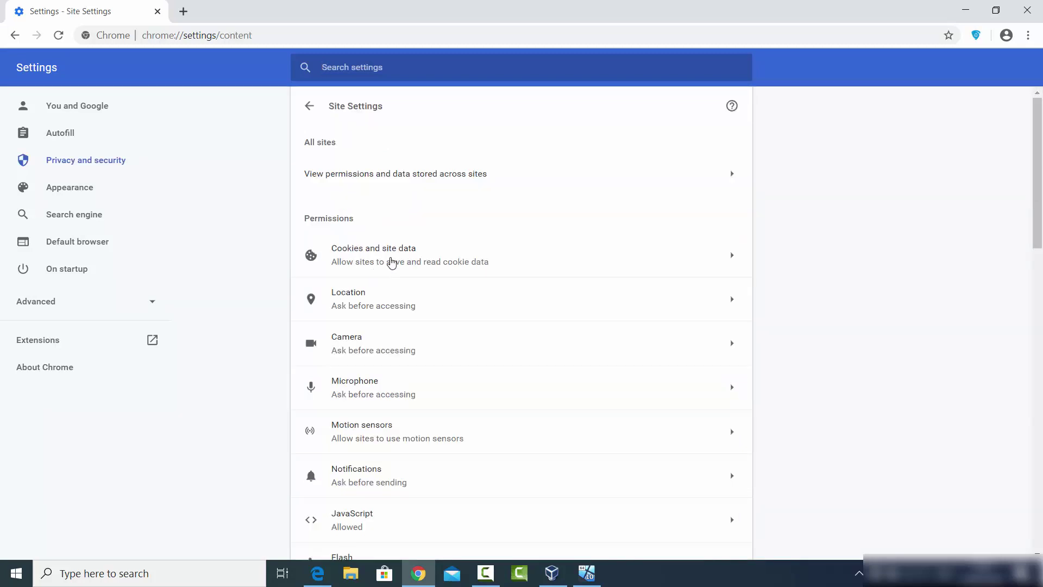
Open Microphone permissions, switching 'Ask before accessing' to Blocked and then back on
{"action": "left_click", "coordinate": [367, 395]}
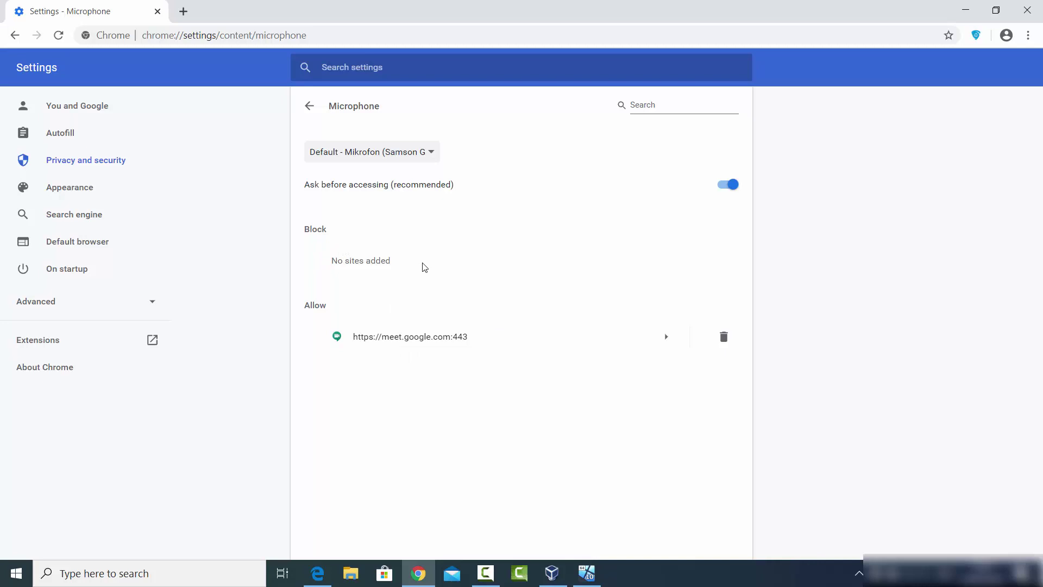
{"action": "left_click", "coordinate": [726, 185]}
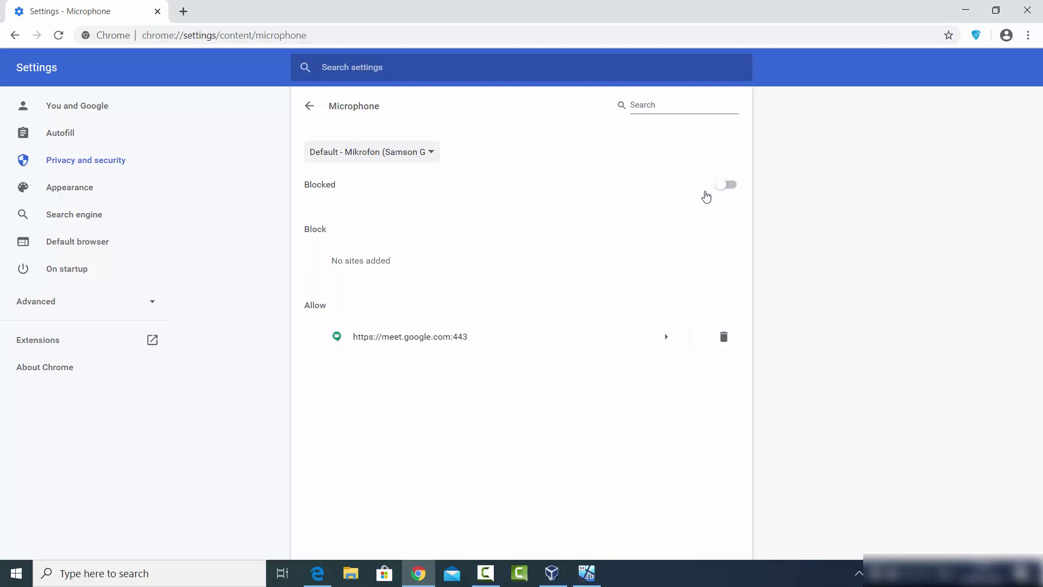
{"action": "left_click", "coordinate": [729, 190]}
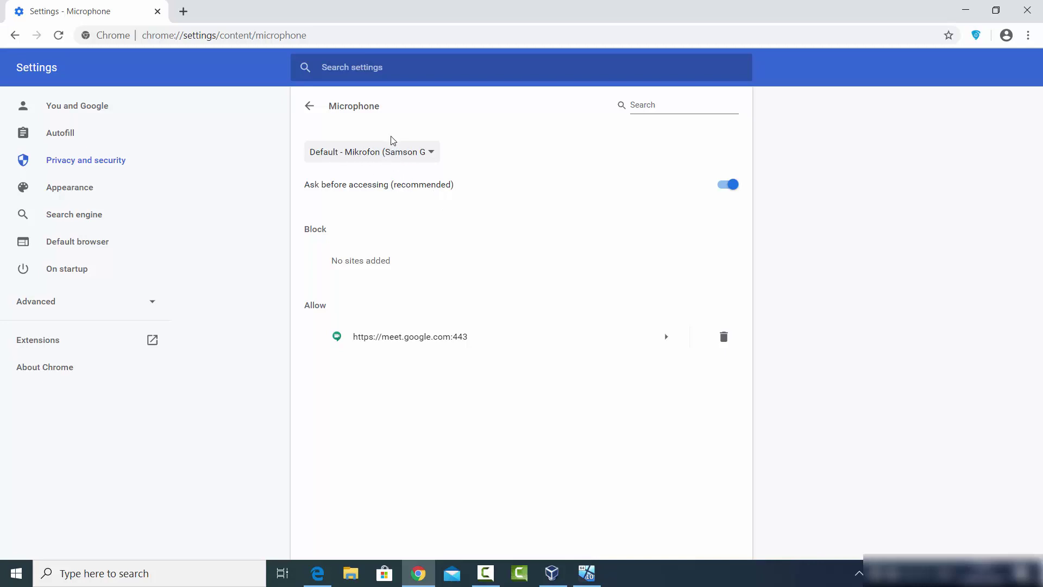
{"action": "left_click", "coordinate": [394, 156]}
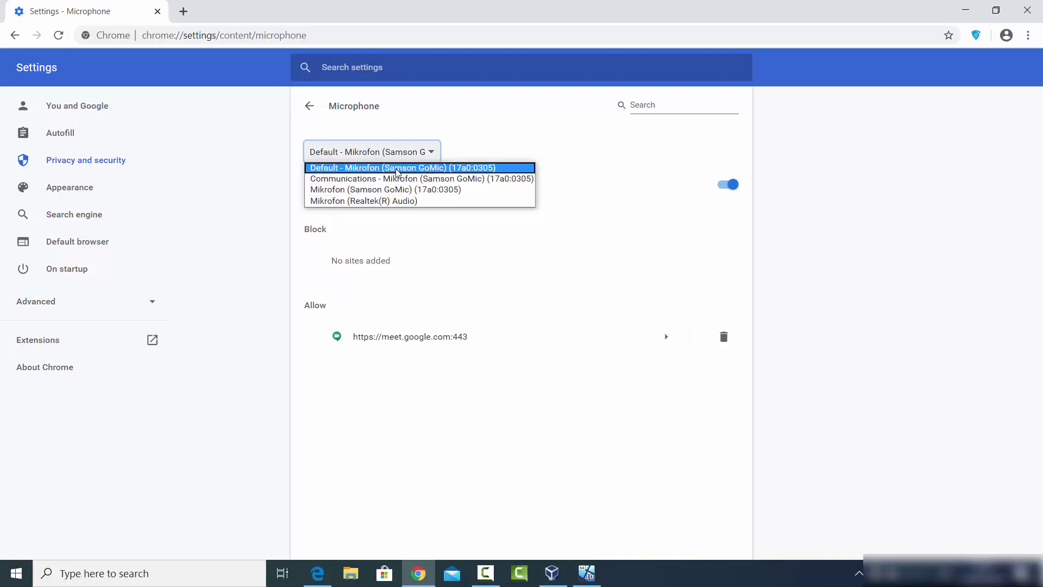
{"action": "left_click", "coordinate": [386, 197]}
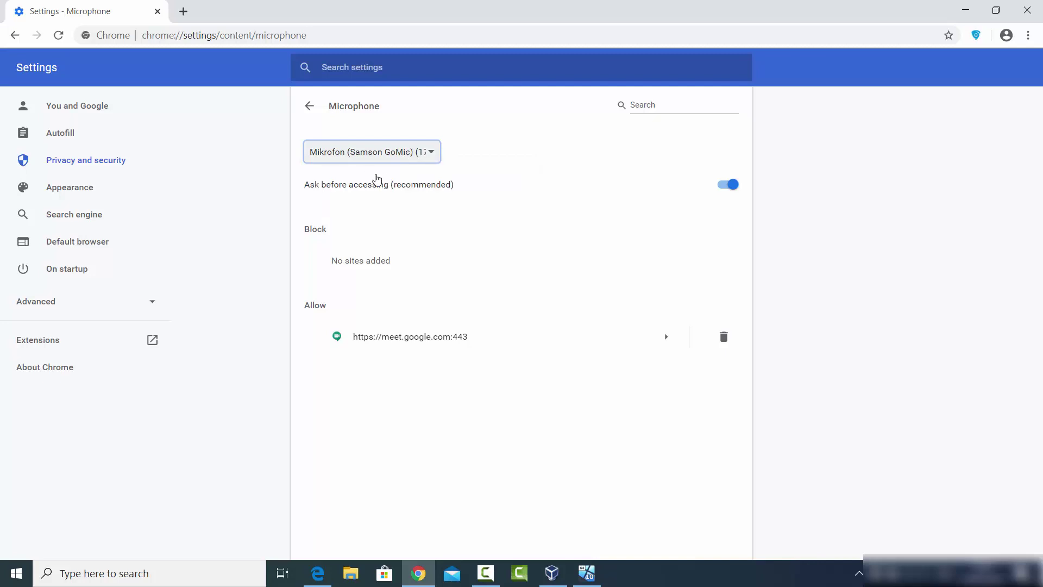
{"action": "left_click", "coordinate": [390, 159]}
{"action": "left_click", "coordinate": [392, 168]}
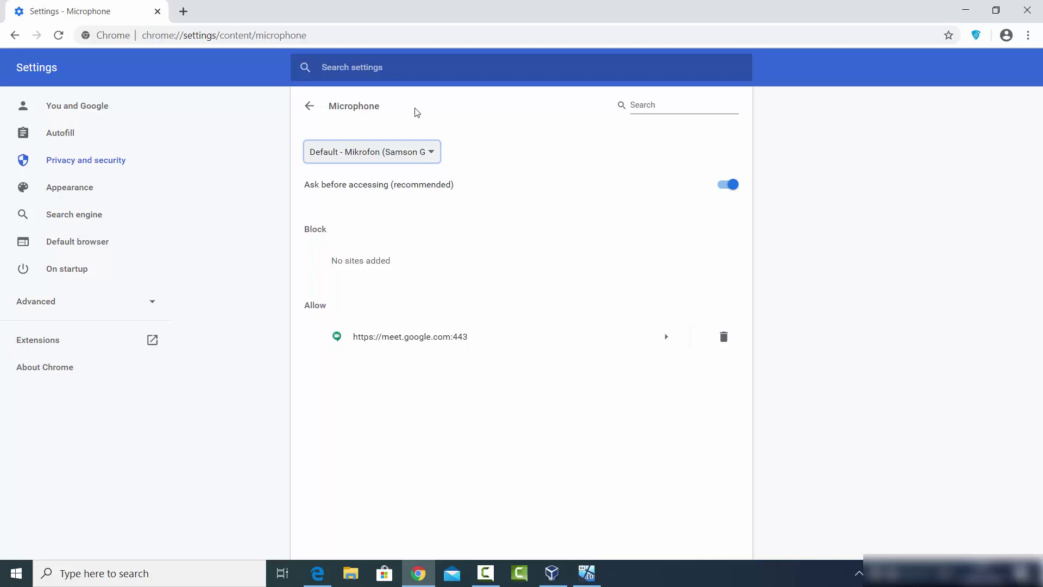
Search Google for 'mic test' from a new tab's address bar
{"action": "left_click", "coordinate": [185, 14]}
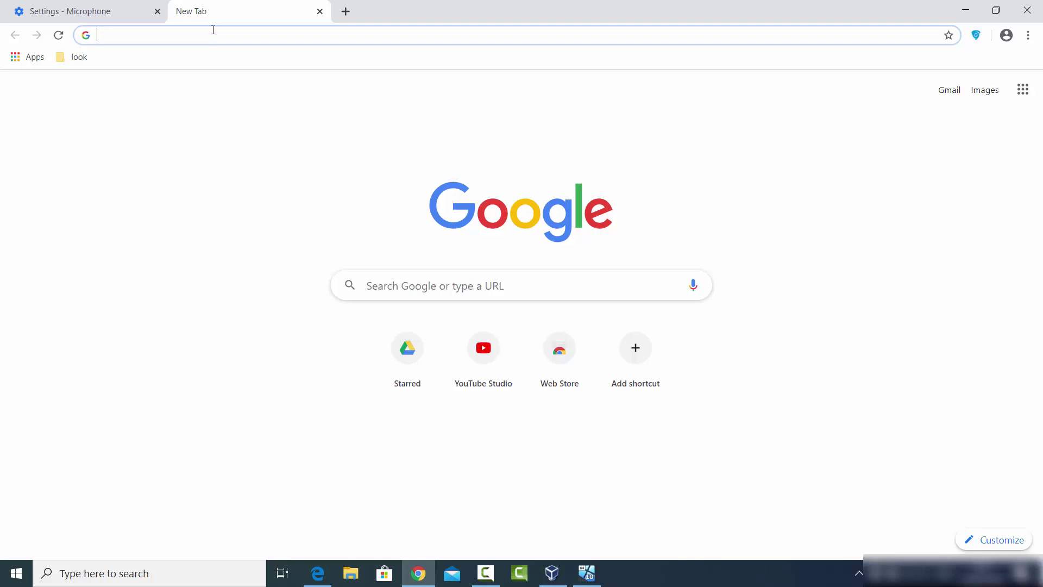
{"action": "type", "text": "mi"}
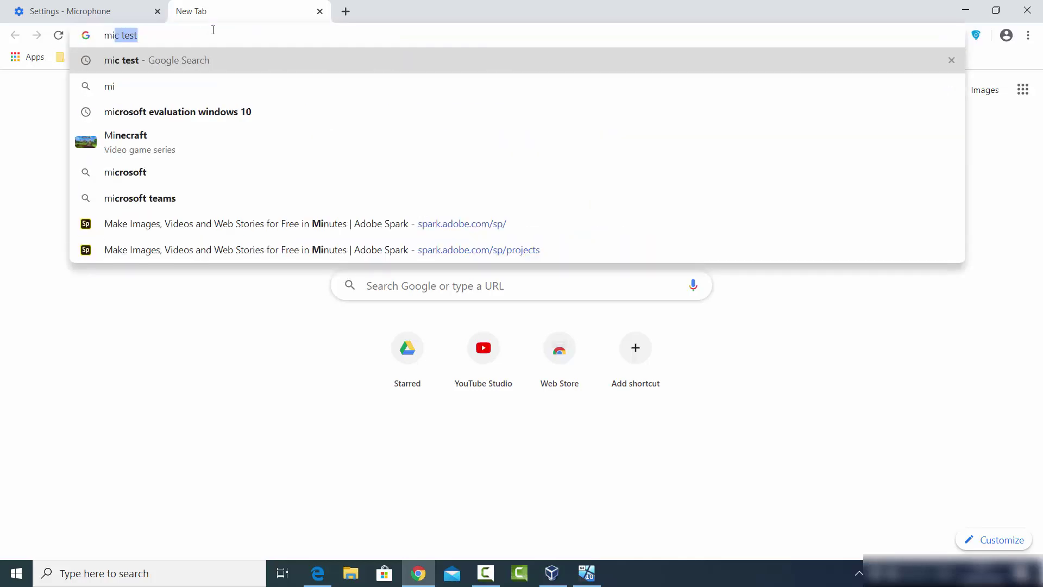
{"action": "key", "text": "Return"}
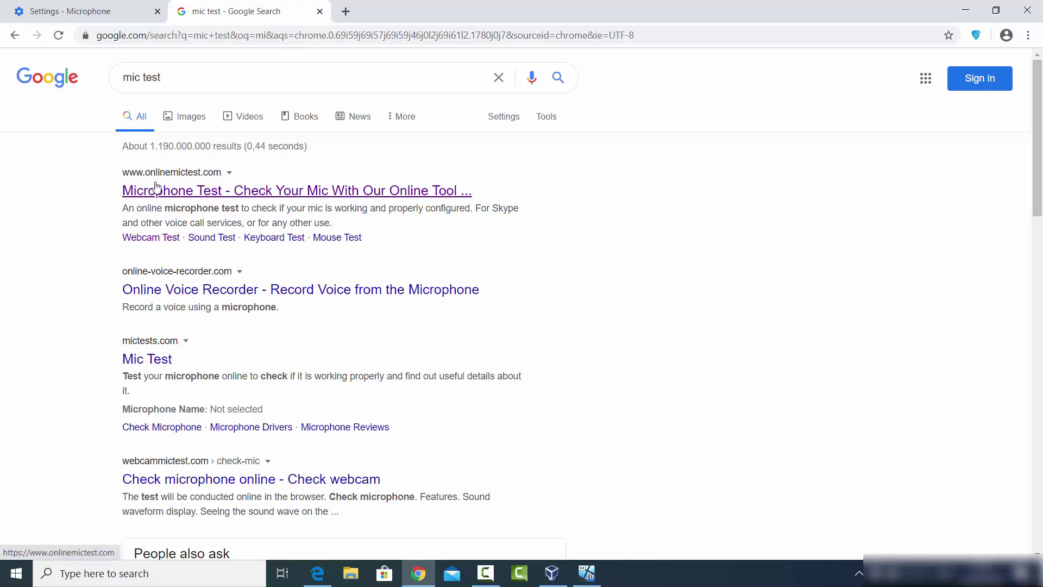
Run the onlinemictest.com test, allow microphone access, and return to the microphone settings tab
{"action": "left_click", "coordinate": [187, 194], "text": "ctrl"}
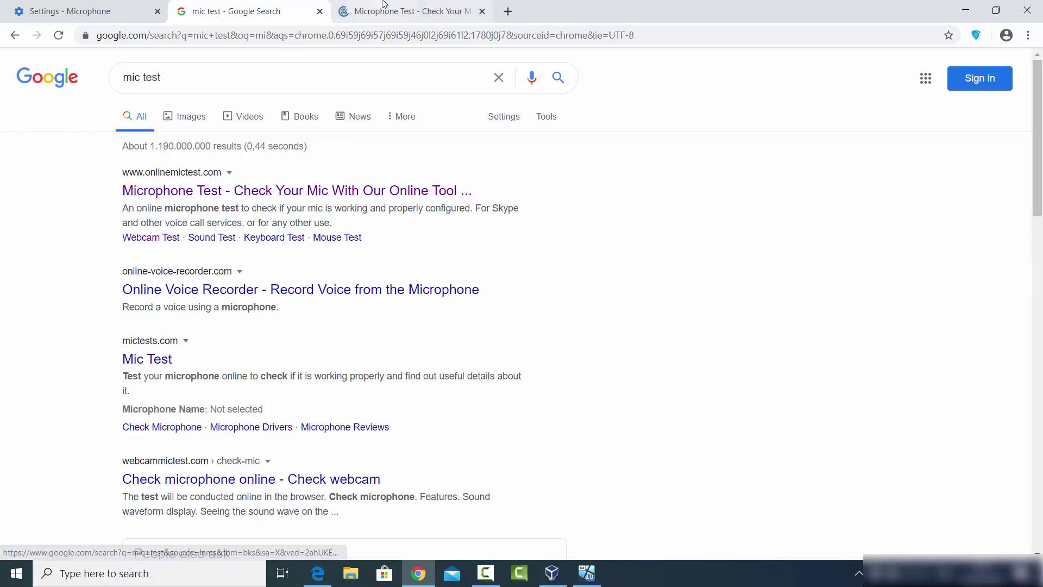
{"action": "left_click", "coordinate": [447, 10]}
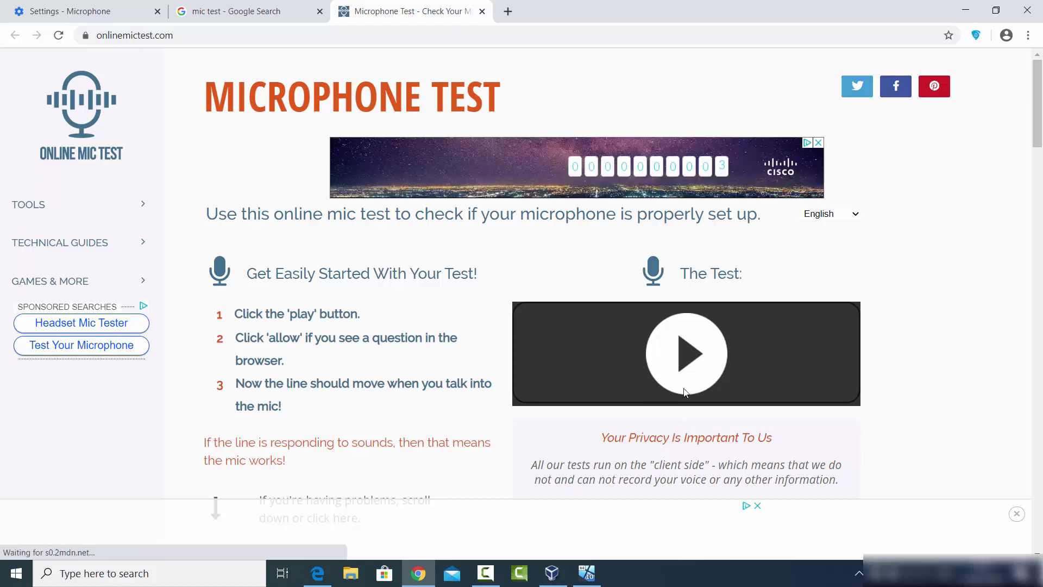
{"action": "left_click", "coordinate": [688, 358]}
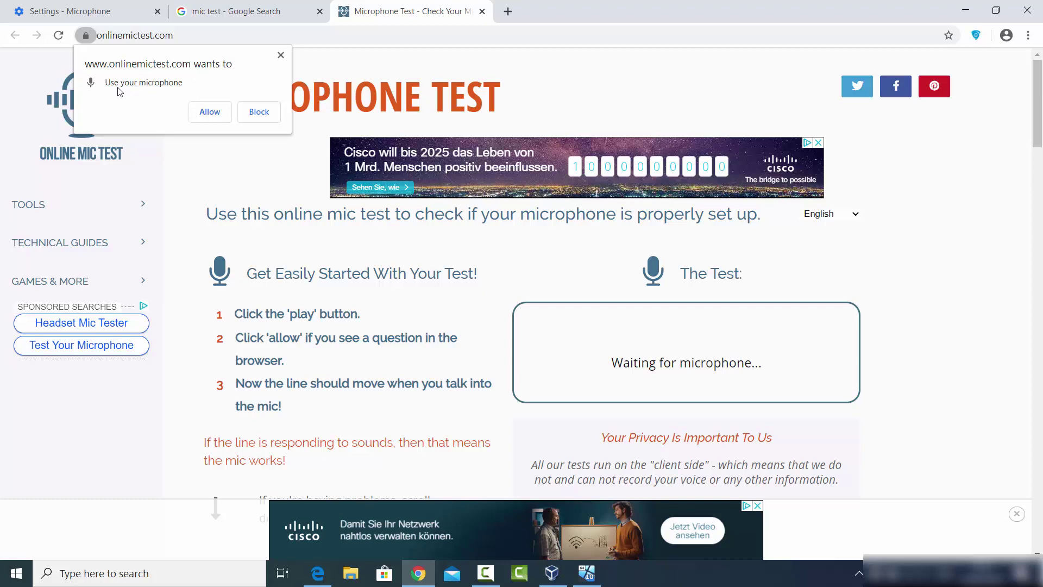
{"action": "left_click", "coordinate": [203, 114]}
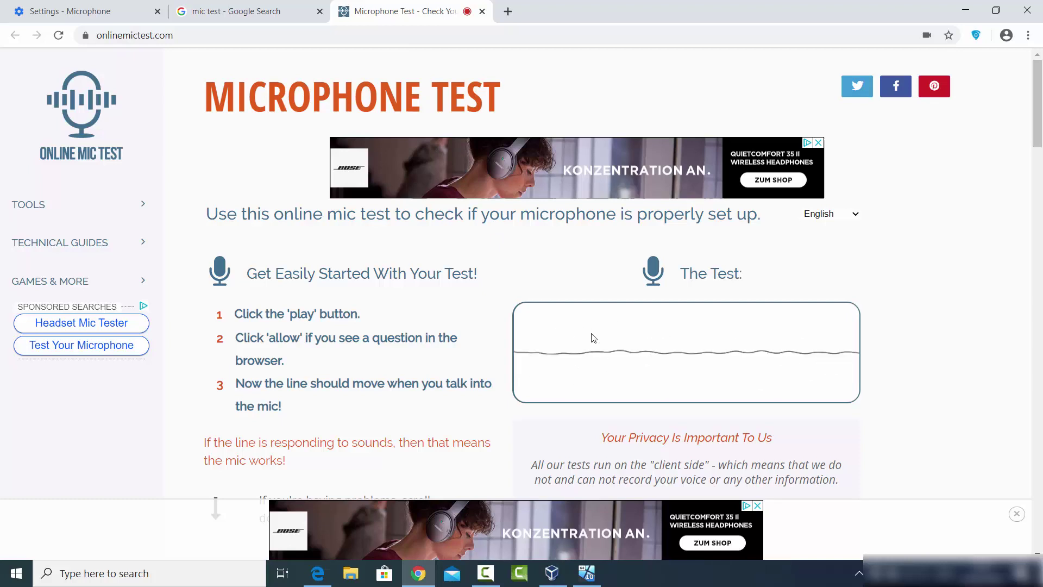
{"action": "left_click", "coordinate": [71, 9]}
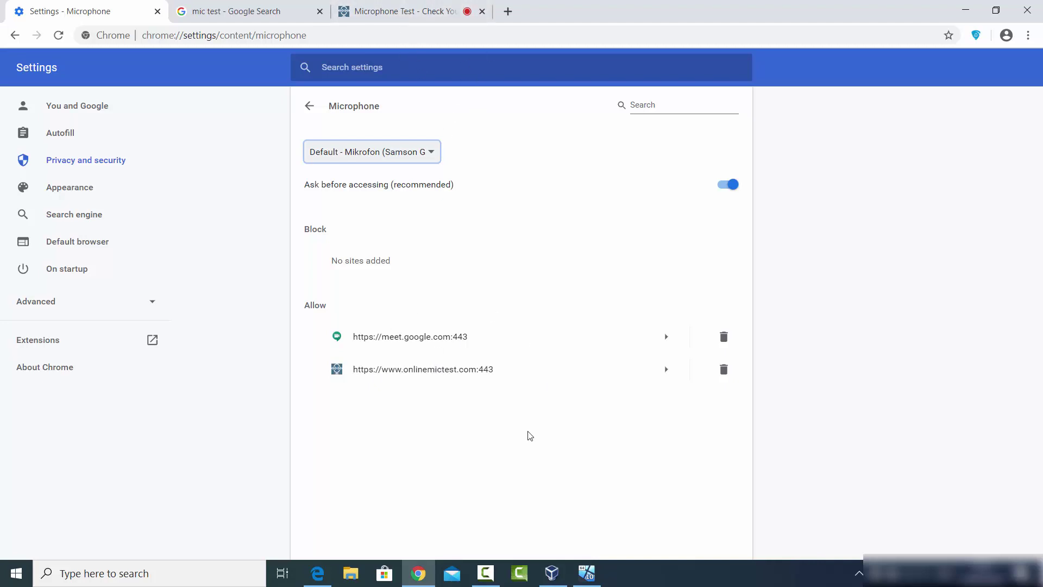
Reload the onlinemictest.com page and start the microphone test again
{"action": "left_click", "coordinate": [381, 11]}
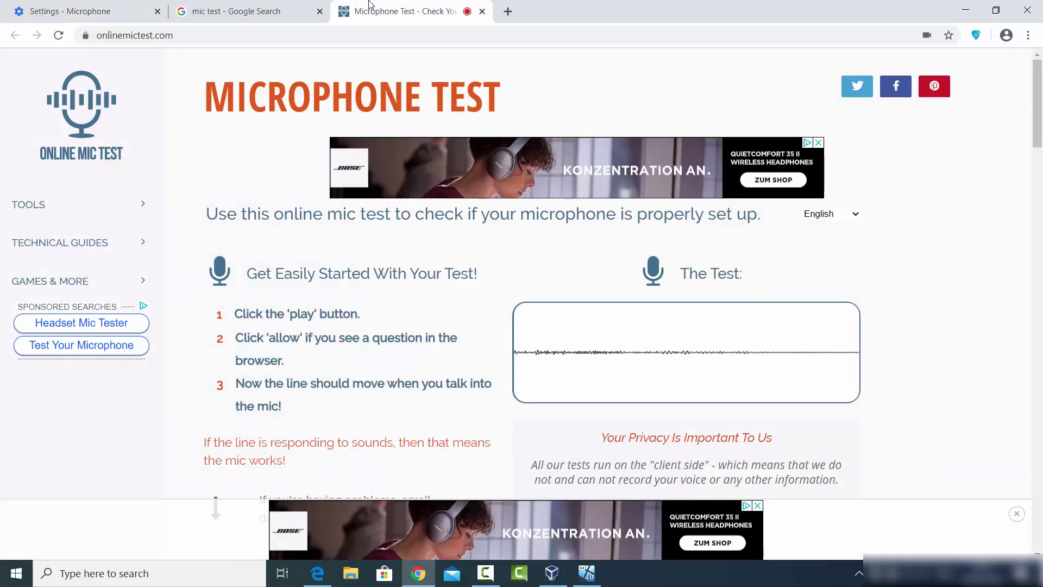
{"action": "left_click", "coordinate": [58, 35]}
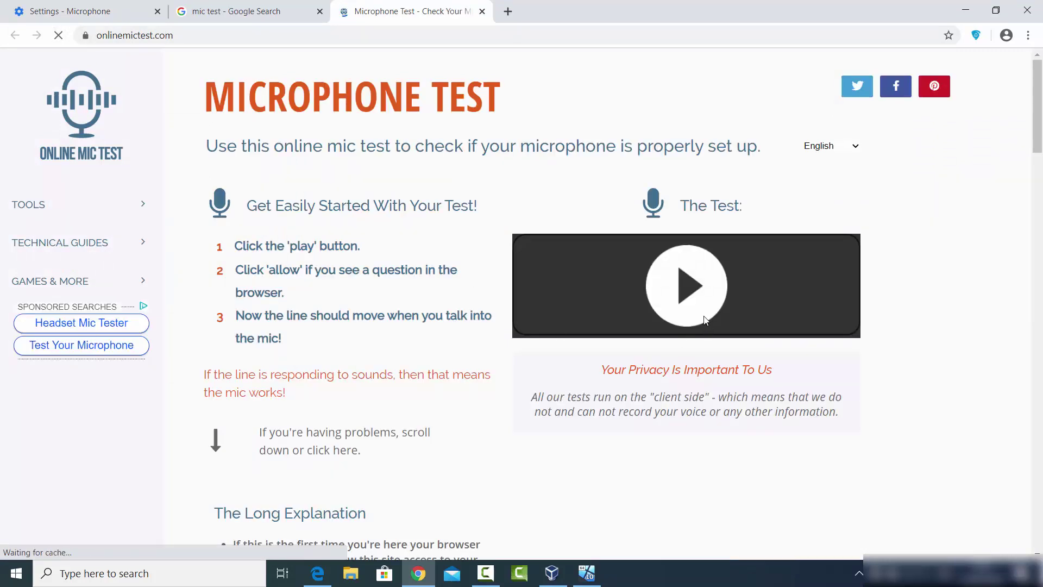
{"action": "left_click", "coordinate": [698, 302]}
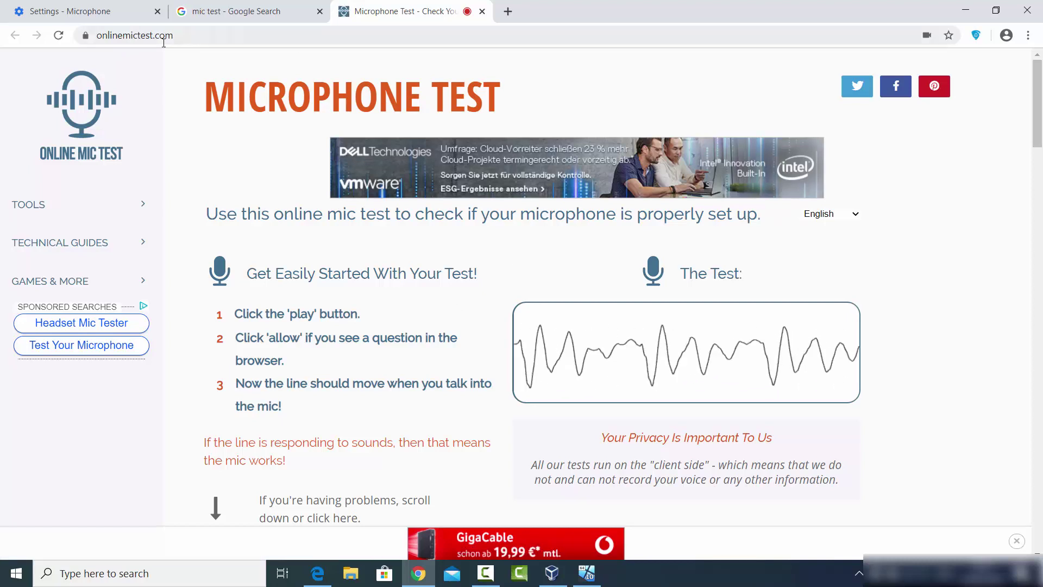
Delete onlinemictest.com from the microphone Allow list, then reload the mic test page
{"action": "left_click", "coordinate": [141, 17]}
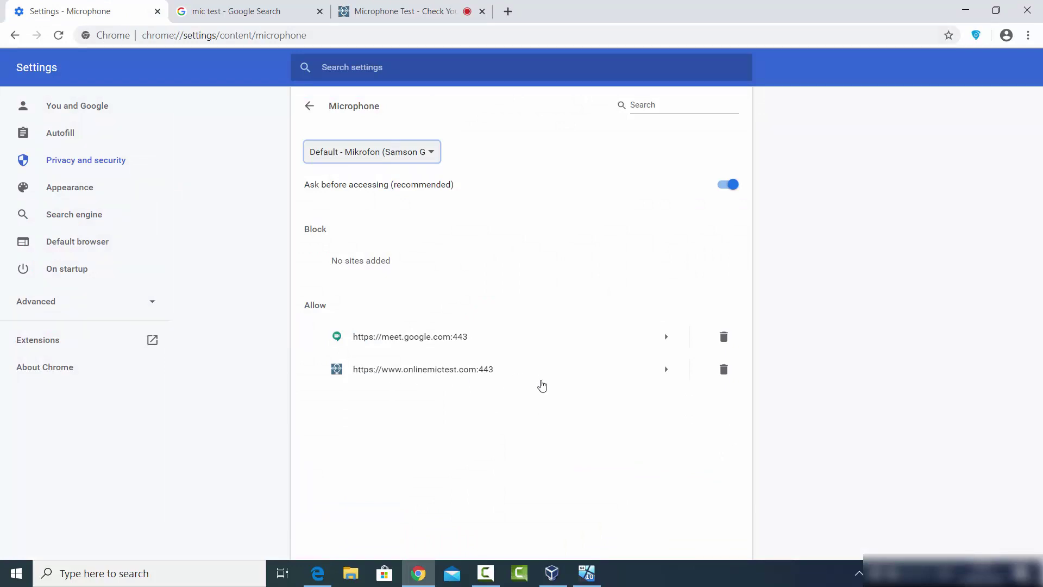
{"action": "left_click", "coordinate": [723, 370]}
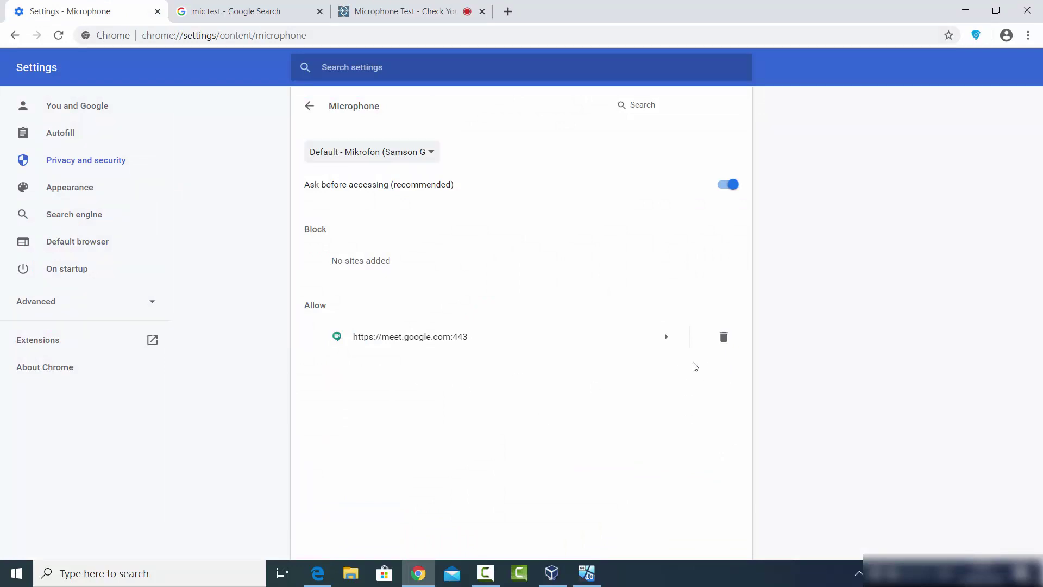
{"action": "left_click", "coordinate": [405, 11]}
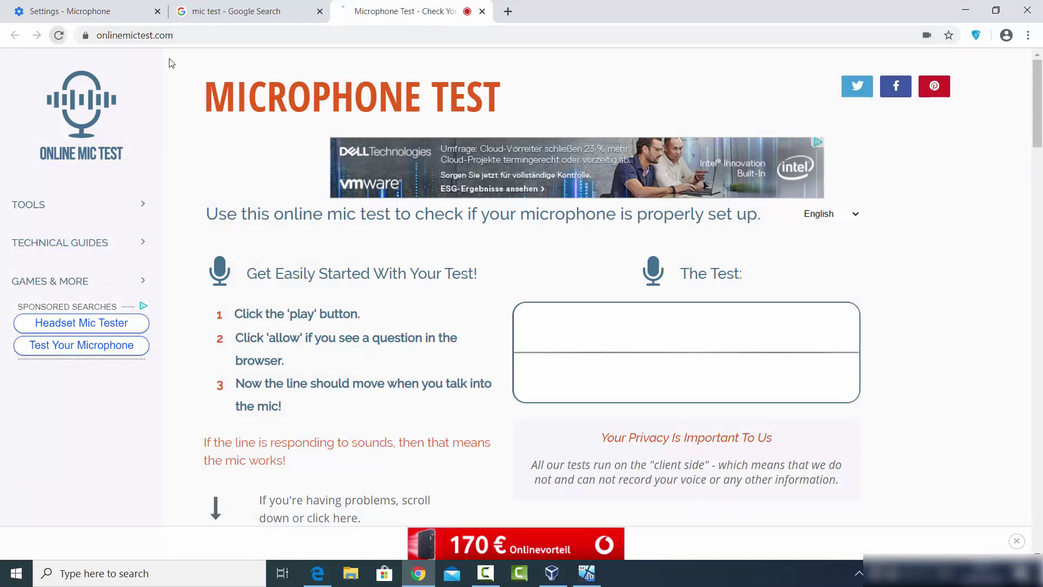
{"action": "key", "text": "F5"}
Start the test, block onlinemictest.com's microphone request, and confirm it in the settings tab
{"action": "left_click", "coordinate": [690, 288]}
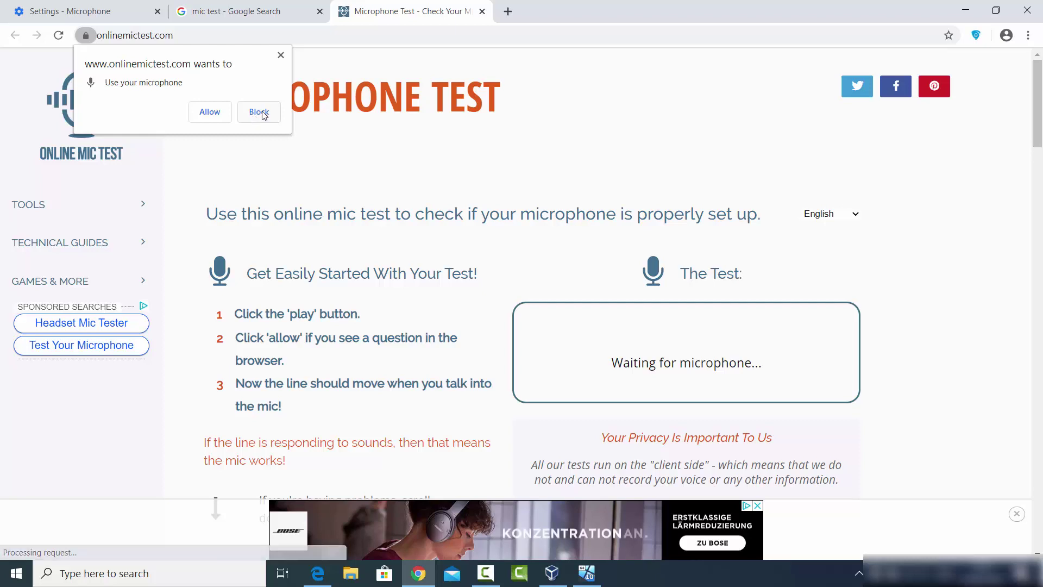
{"action": "left_click", "coordinate": [259, 112]}
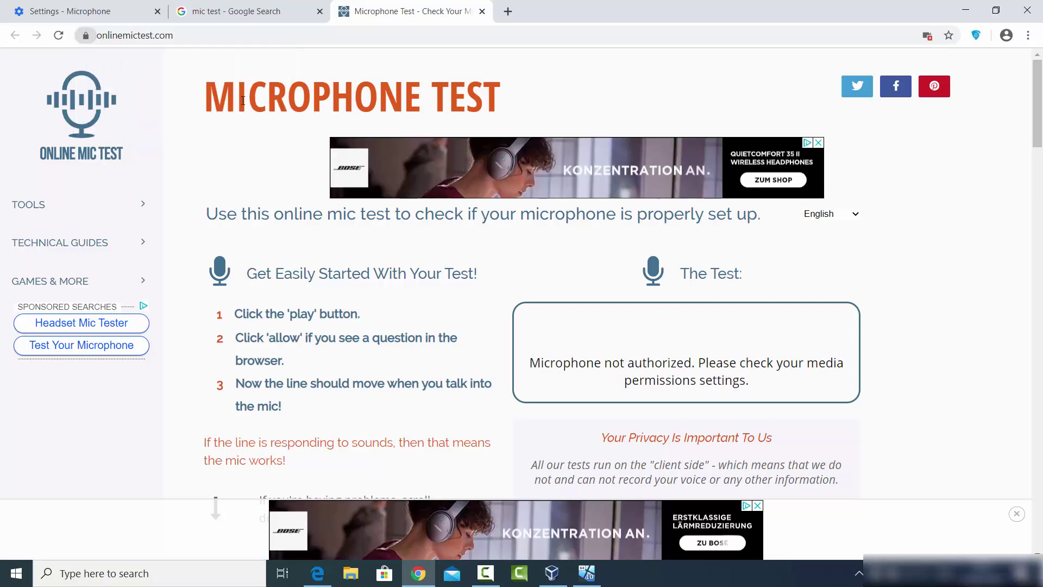
{"action": "left_click", "coordinate": [115, 11]}
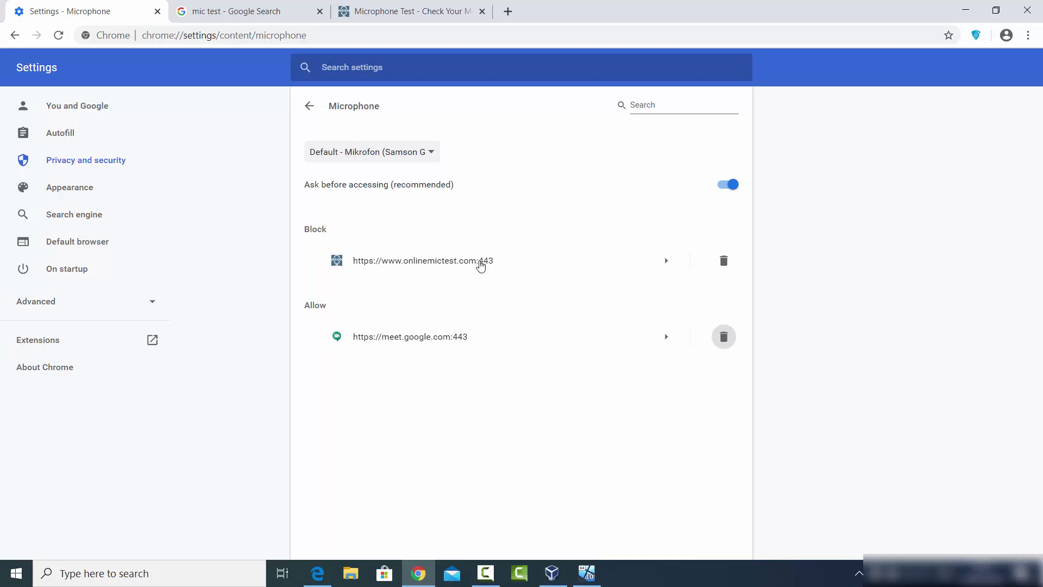
Switch back to the onlinemictest.com Microphone Test tab showing 'Microphone not authorized'
{"action": "left_click", "coordinate": [395, 8]}
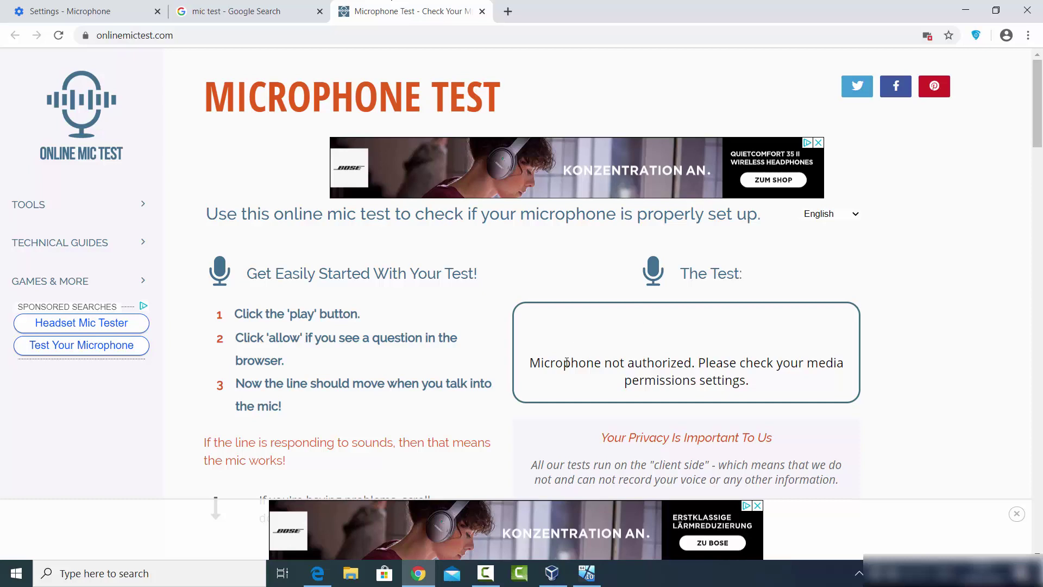